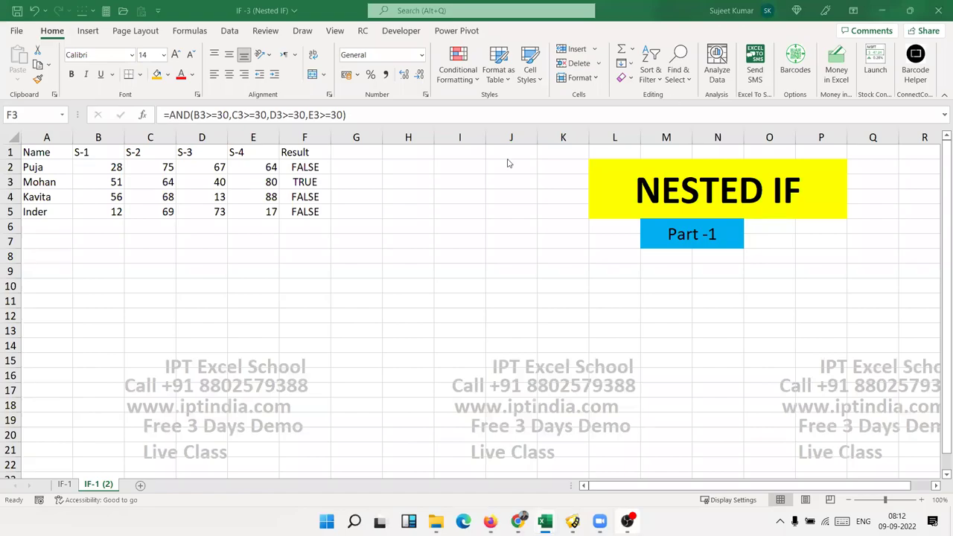
Wrap F2's AND test in an IF so it returns "Pass" or "Fail".
double_click(300, 166)
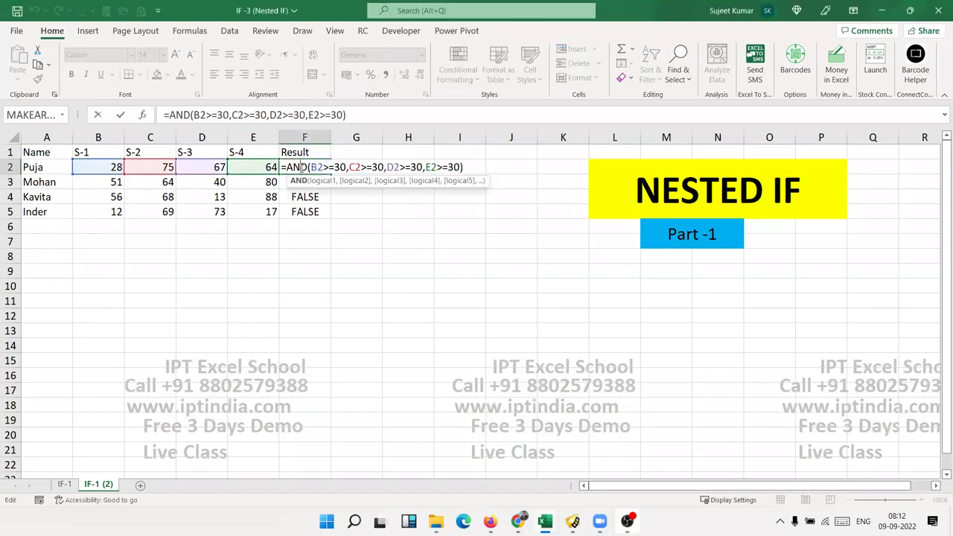
key("Return")
key("Up")
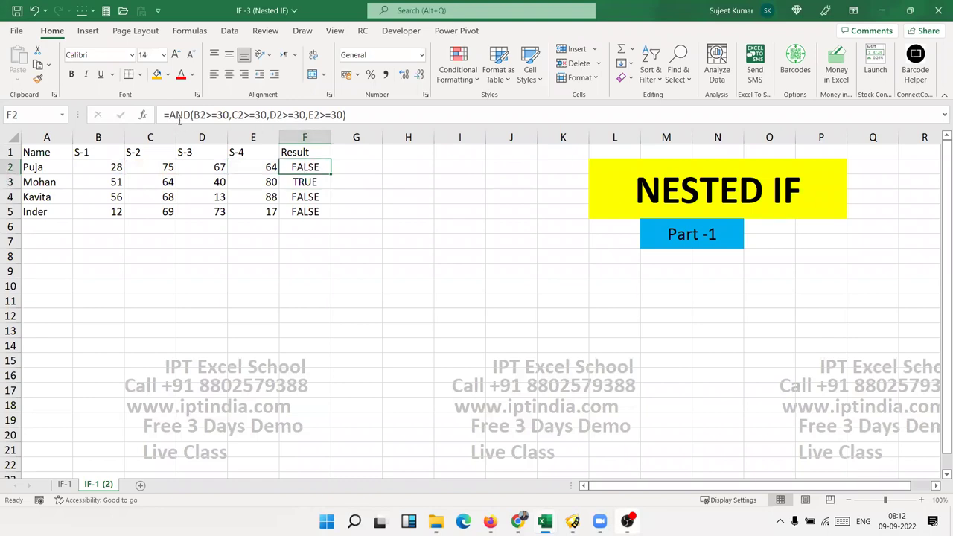
left_click(169, 115)
type("if")
key("Tab")
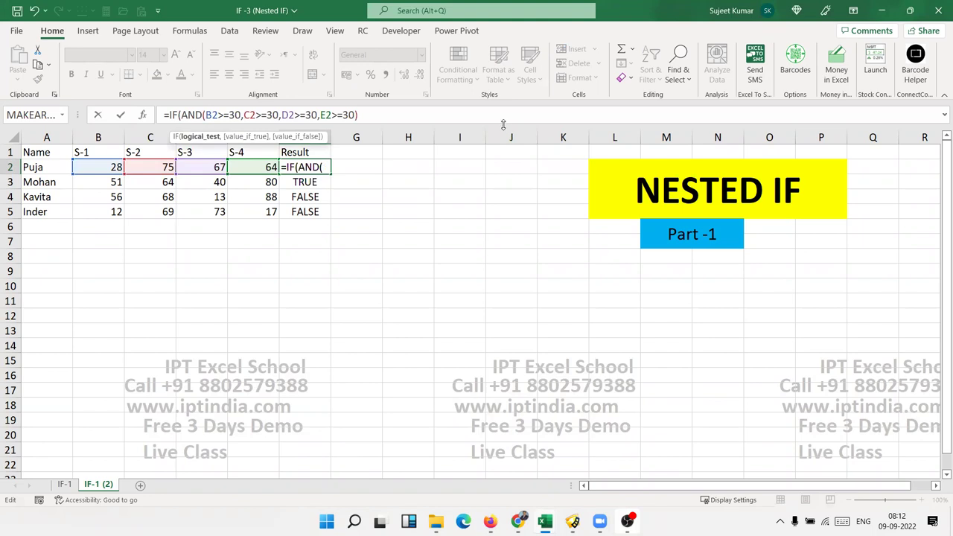
left_click(500, 121)
type(",")
type("\"Pass\", ")
type("Fail")
type(")")
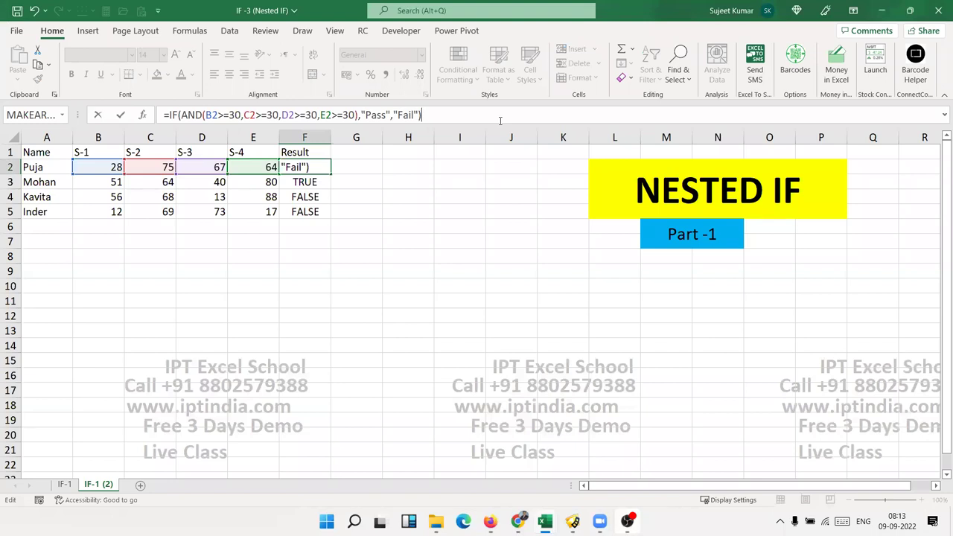
key("Return")
Copy F2's Pass/Fail formula down through F5.
key("Up")
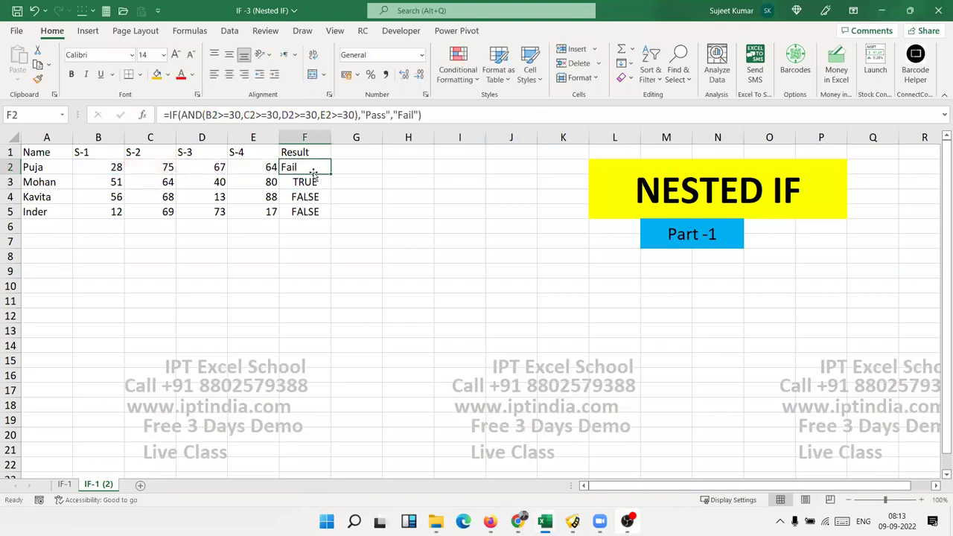
double_click(330, 175)
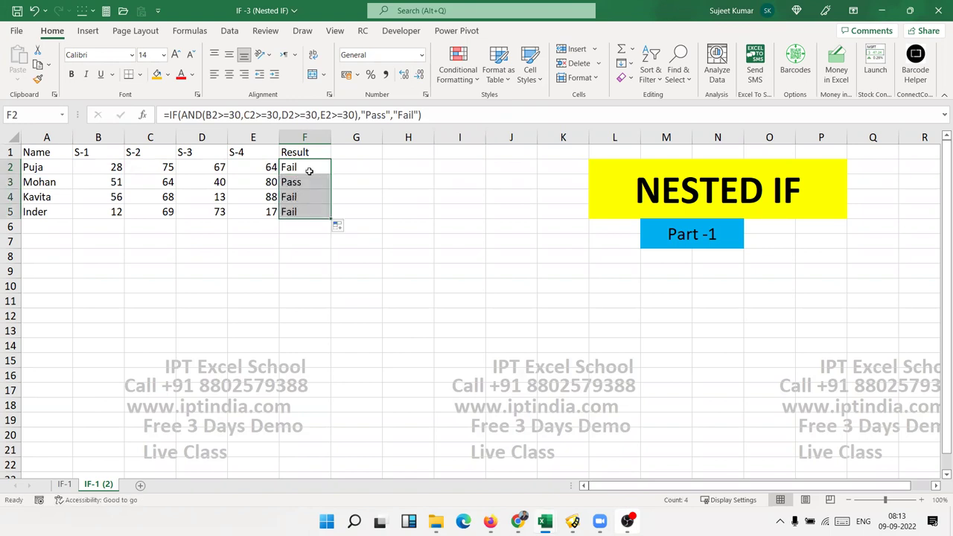
key("Down")
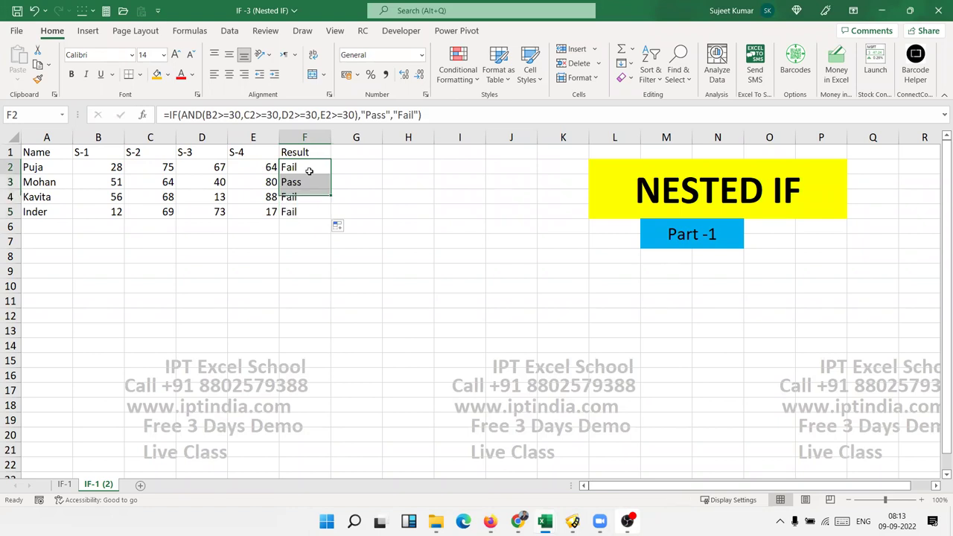
key("Down")
key("Down")
Begin G2's formula with =IF(B2>=30, opening a second nested IF.
left_click(308, 173)
left_click(347, 166)
type("=if")
key("Tab")
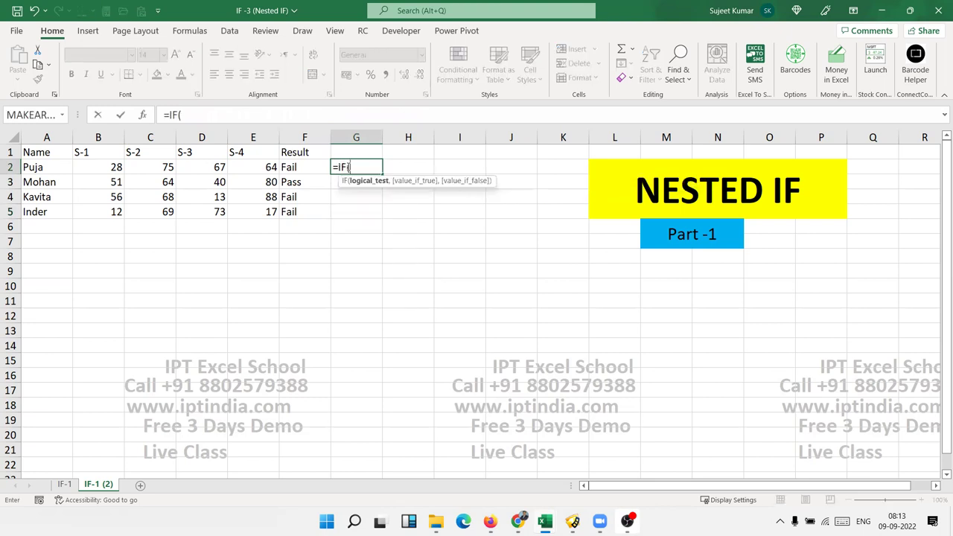
left_click(103, 169)
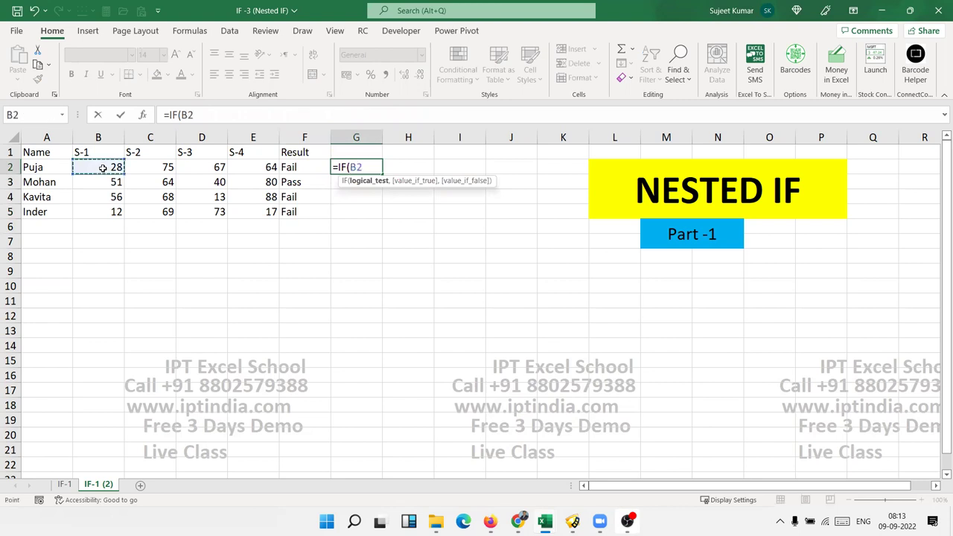
type(">=")
type("30")
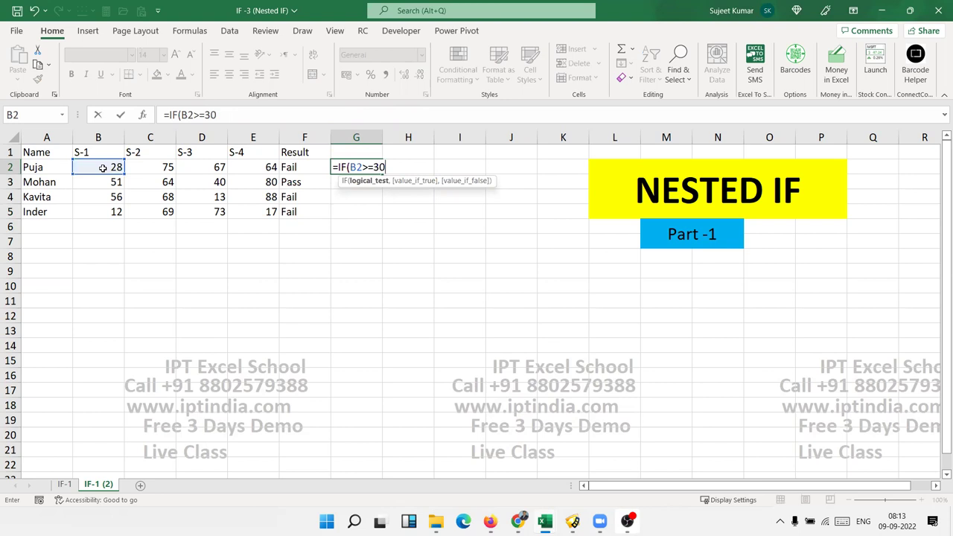
type(",")
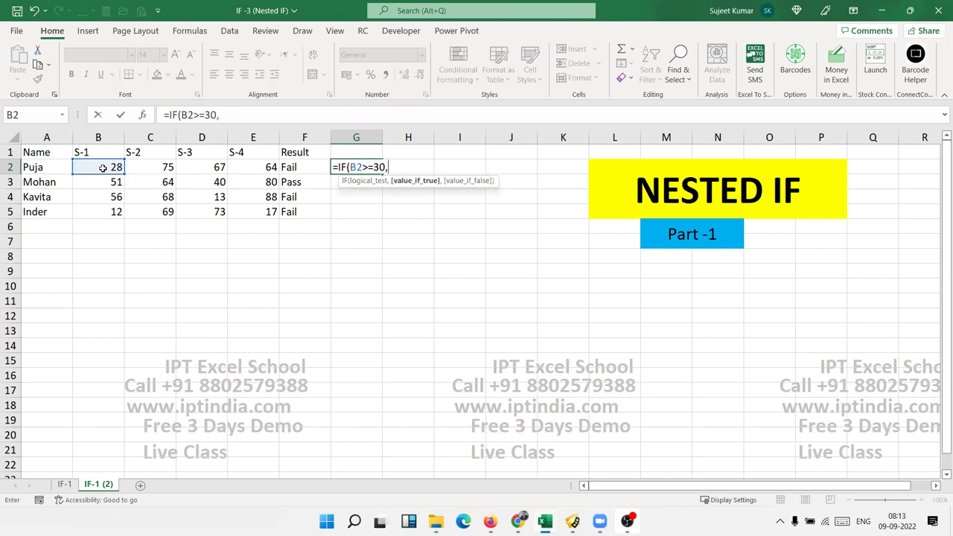
type("if(")
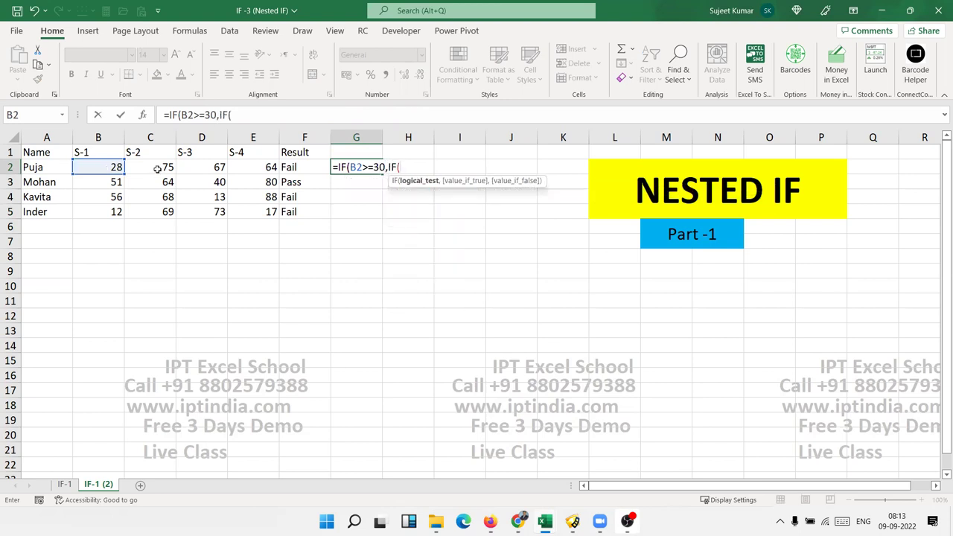
Add nested IF tests checking C2, D2 and E2 are each at least 30.
left_click(158, 169)
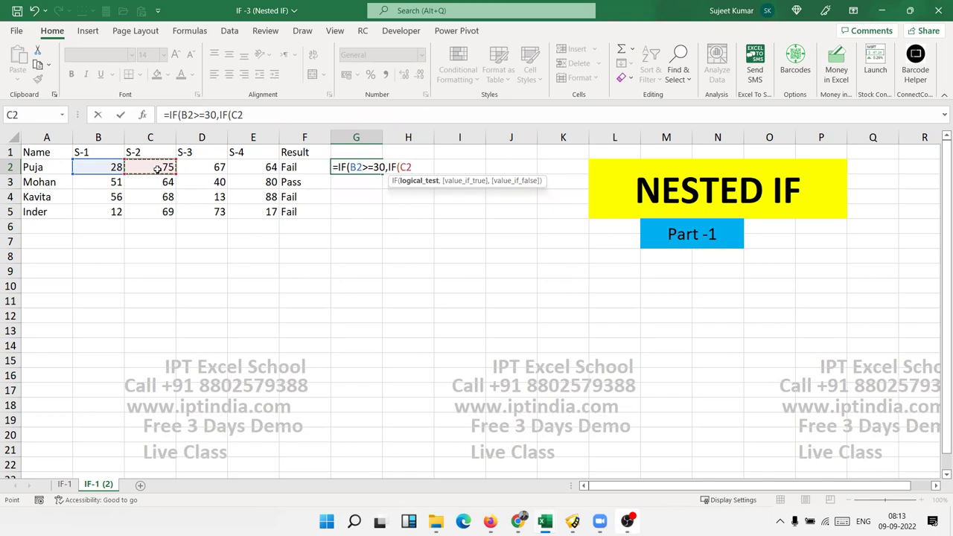
type(">=30")
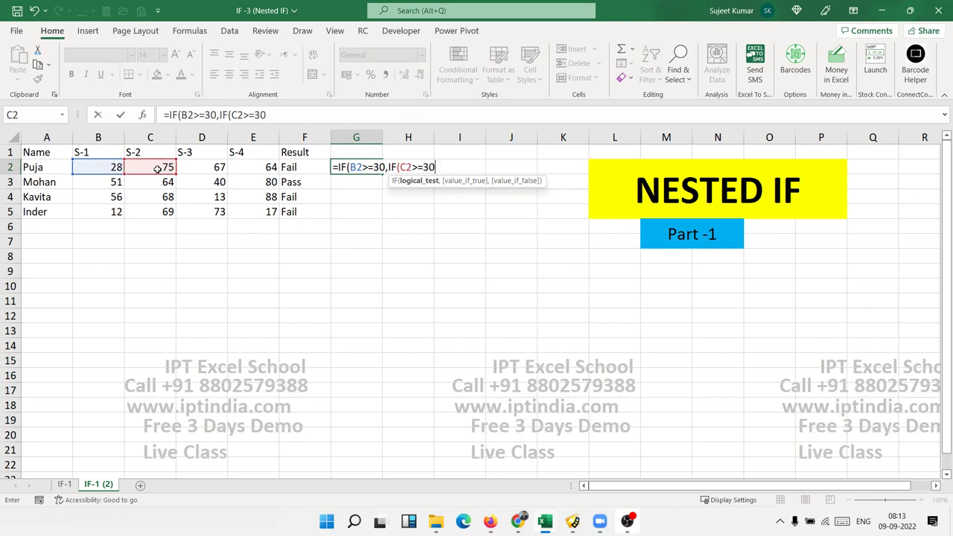
type(",")
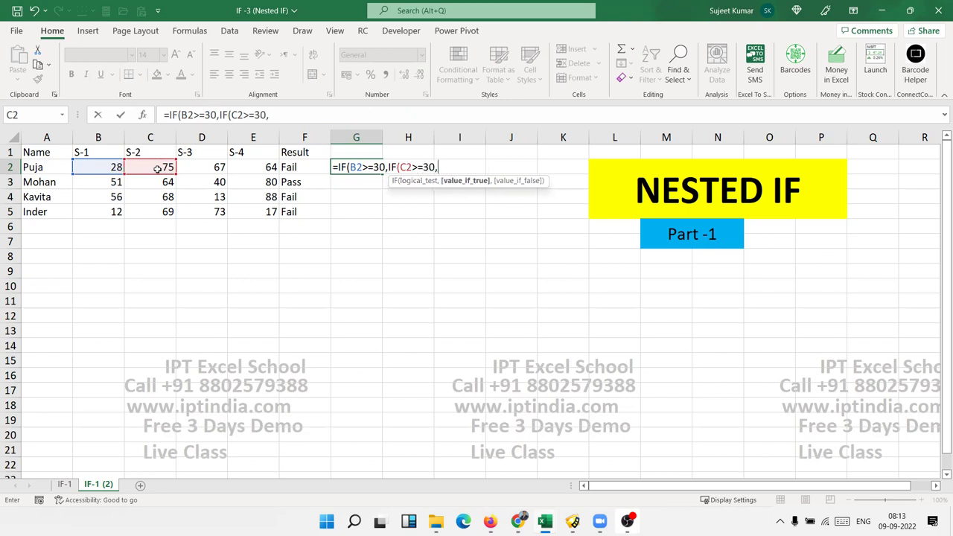
type("IF(")
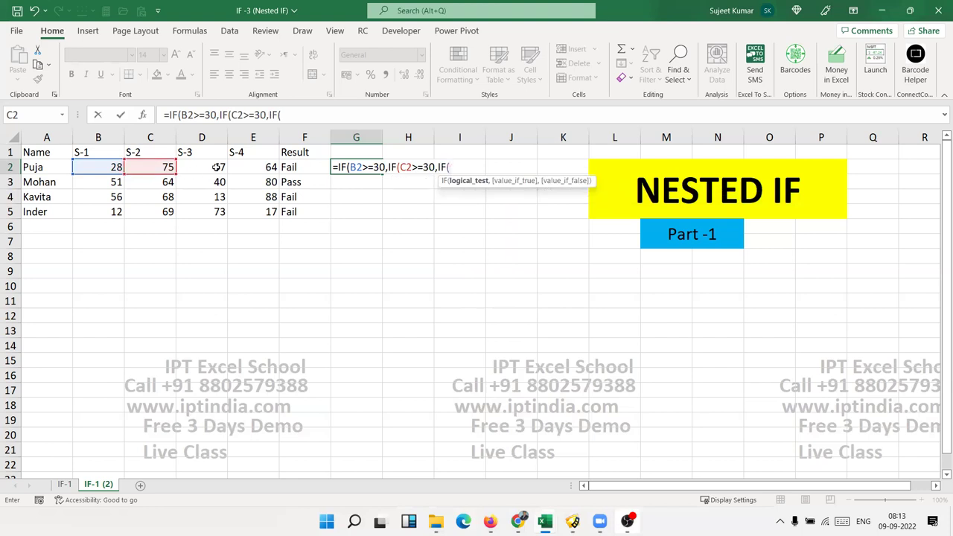
left_click(218, 167)
type(">=")
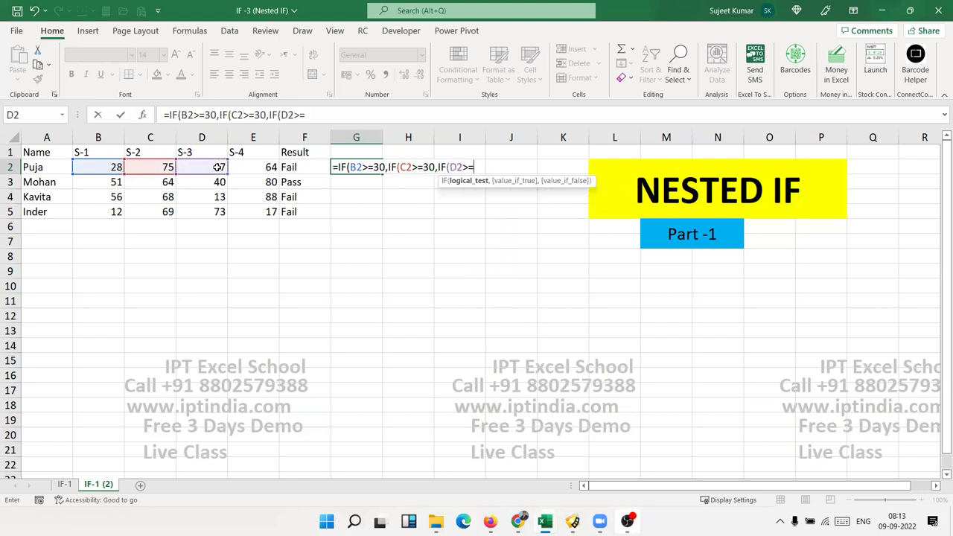
type("30,IF(")
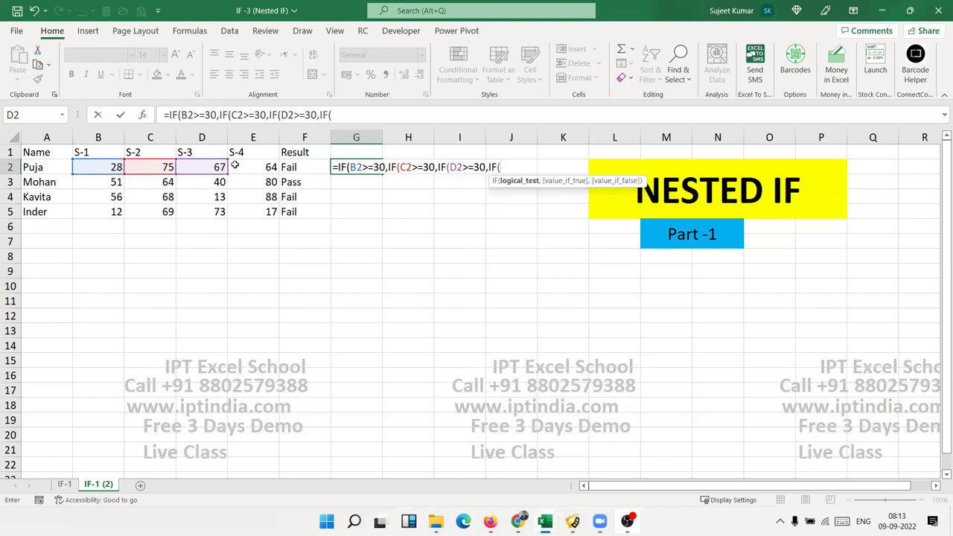
left_click(235, 164)
type(">=")
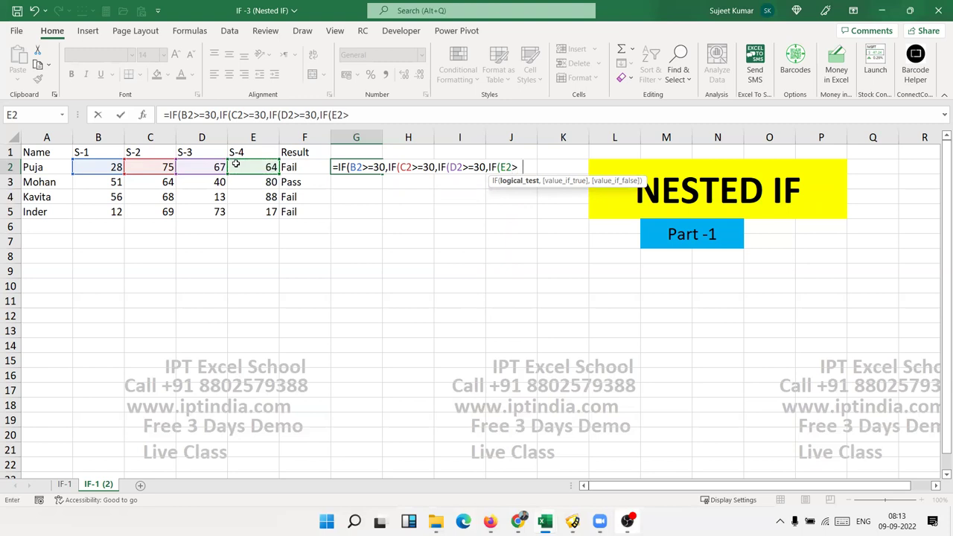
type("30")
Highlight the B2, C2, D2 and E2 tests in turn within G2's formula.
double_click(356, 166)
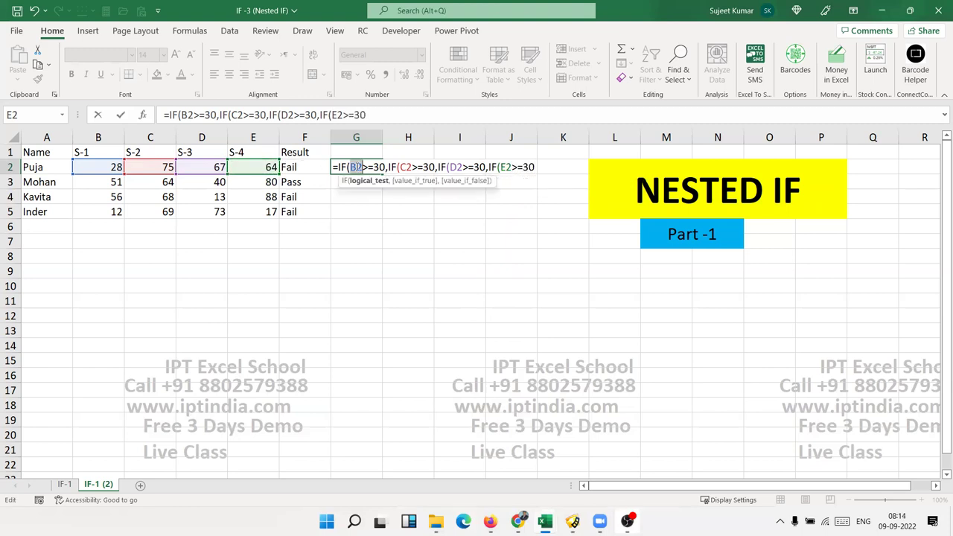
double_click(401, 167)
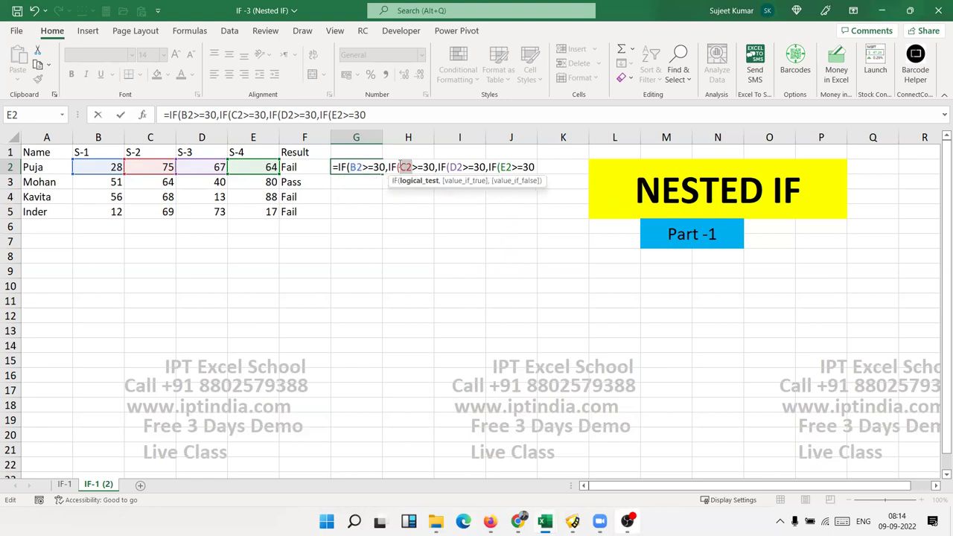
double_click(457, 166)
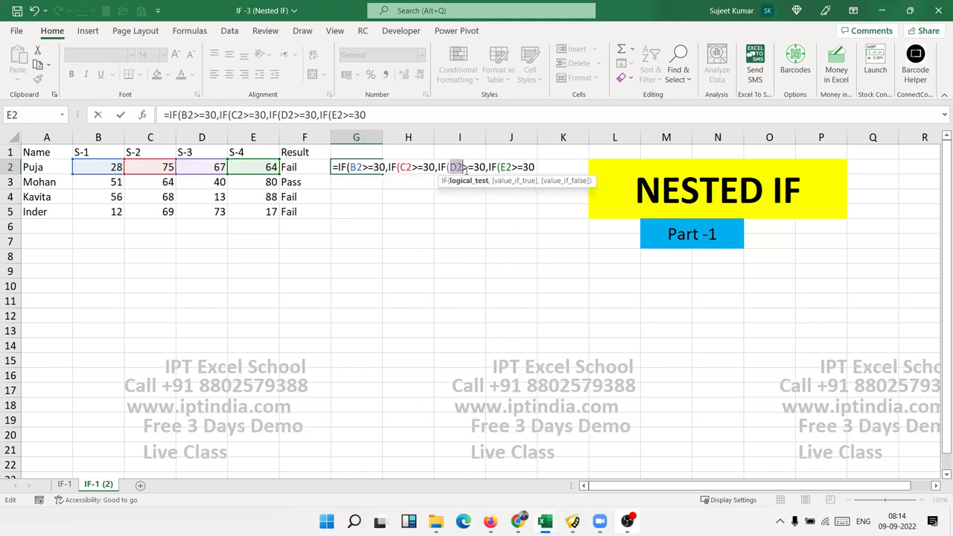
double_click(505, 167)
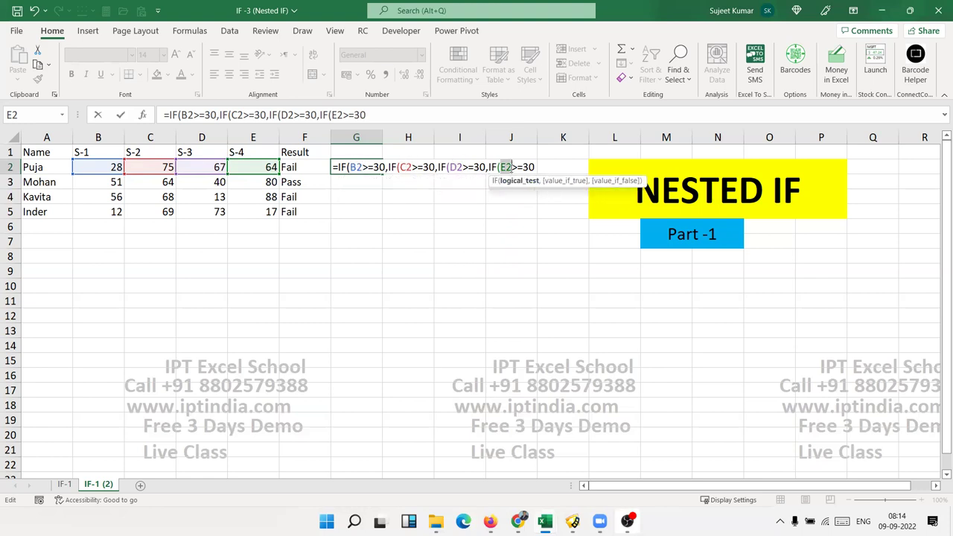
double_click(405, 167)
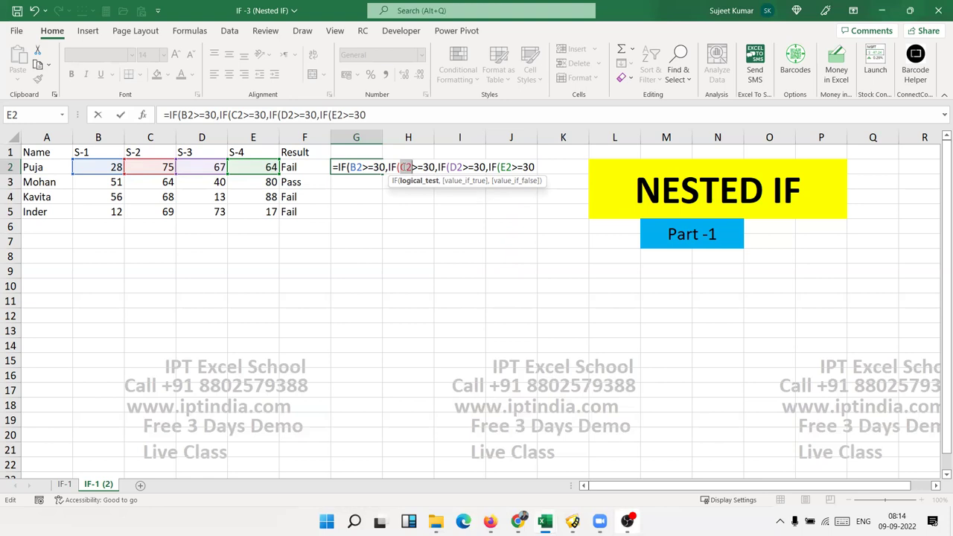
double_click(530, 166)
Finish the E2>=30 test with results "Pass" and "S-4 Fail".
left_click(542, 165)
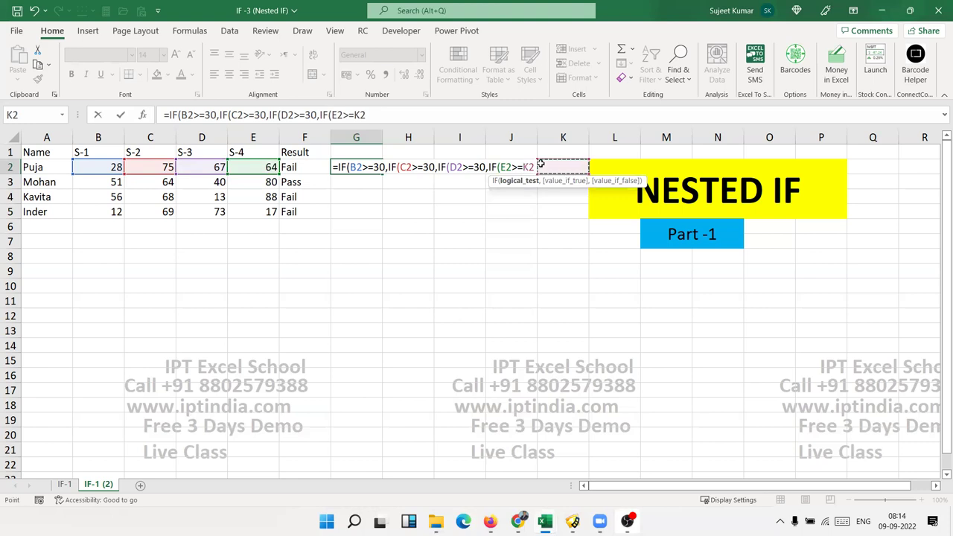
key("BackSpace")
key("BackSpace")
type("30")
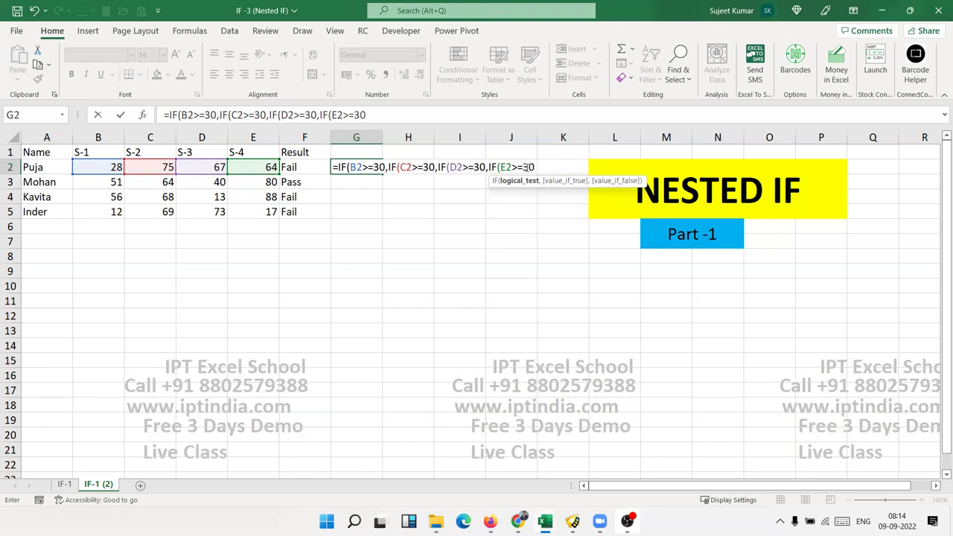
type(",\"")
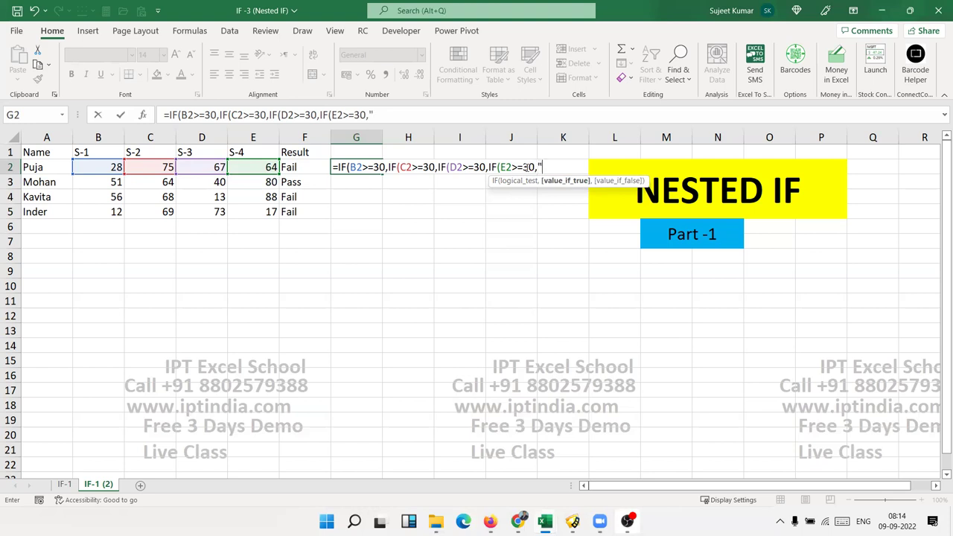
type("Pass\"")
type(",")
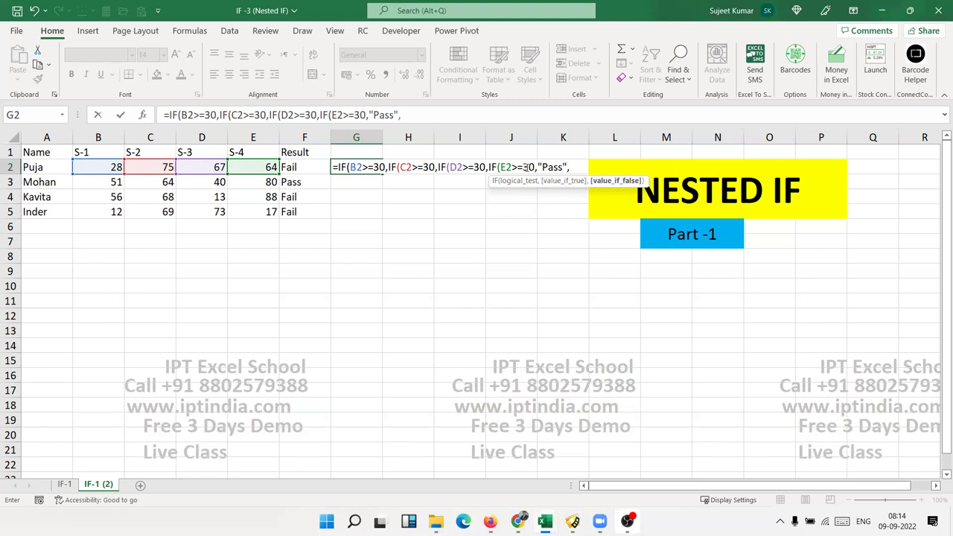
type("\"s4")
key("BackSpace")
key("BackSpace")
type("S-4")
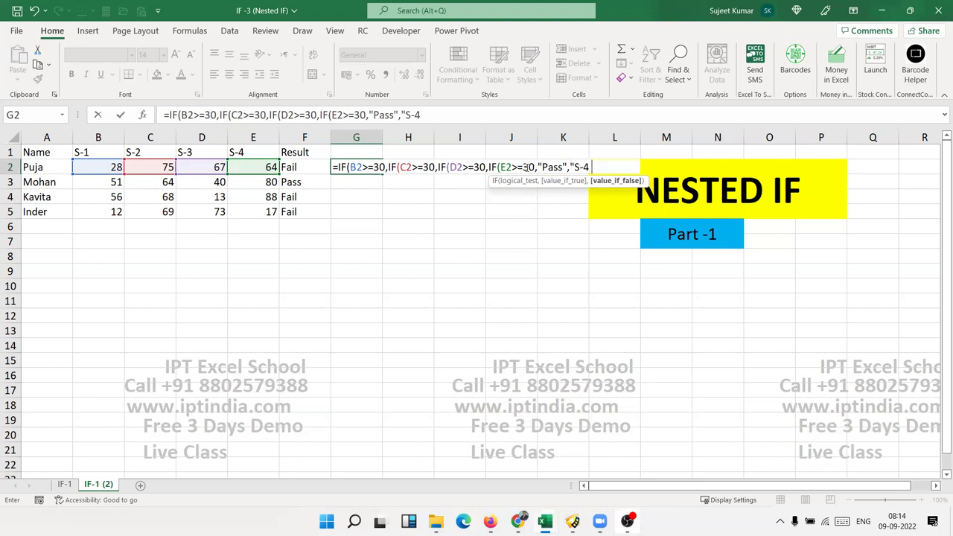
type(" Fail")
type("\"")
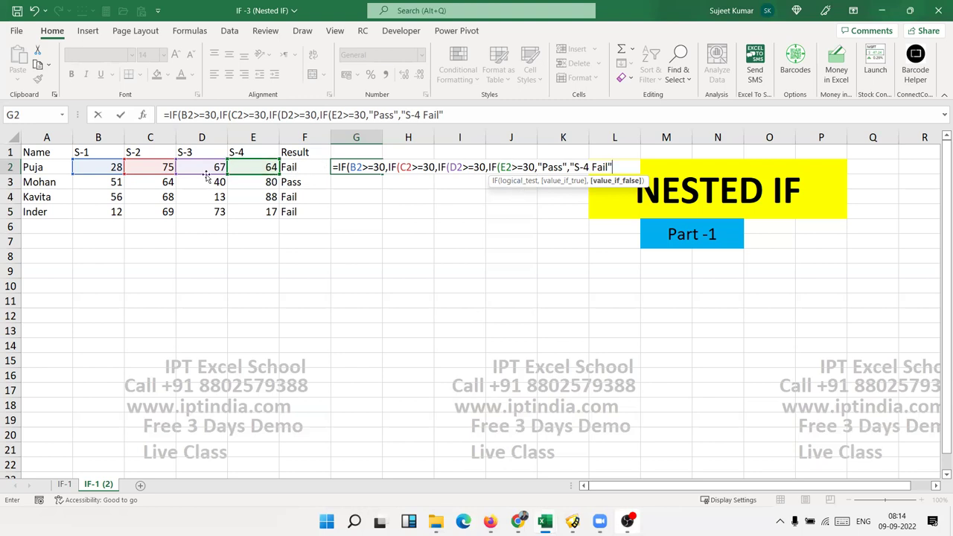
Close the innermost IF with a parenthesis and add a comma after it.
left_click(514, 167)
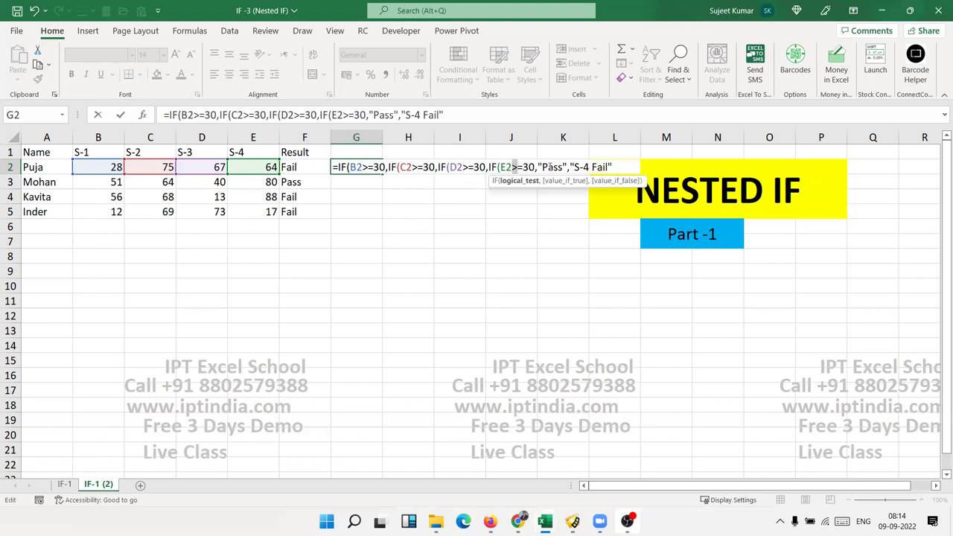
left_click(624, 168)
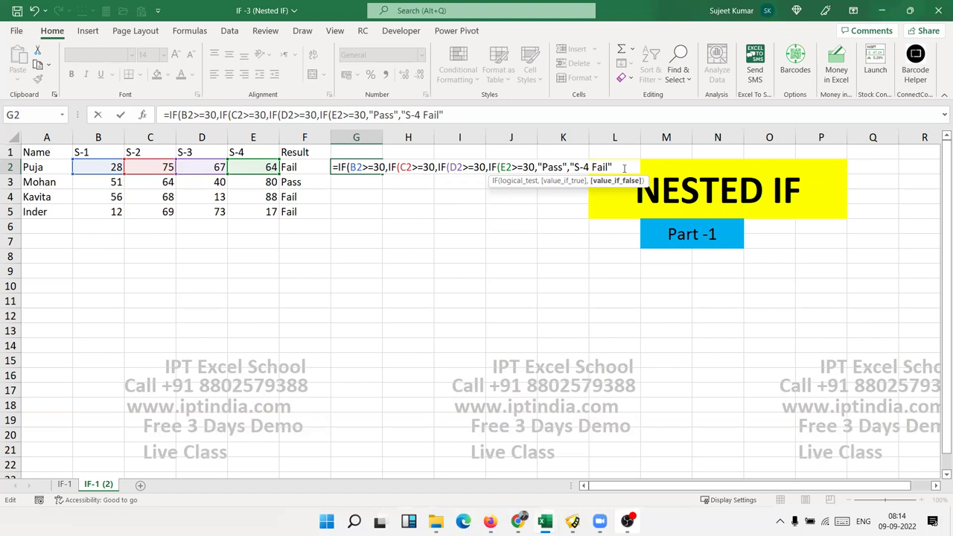
type(")")
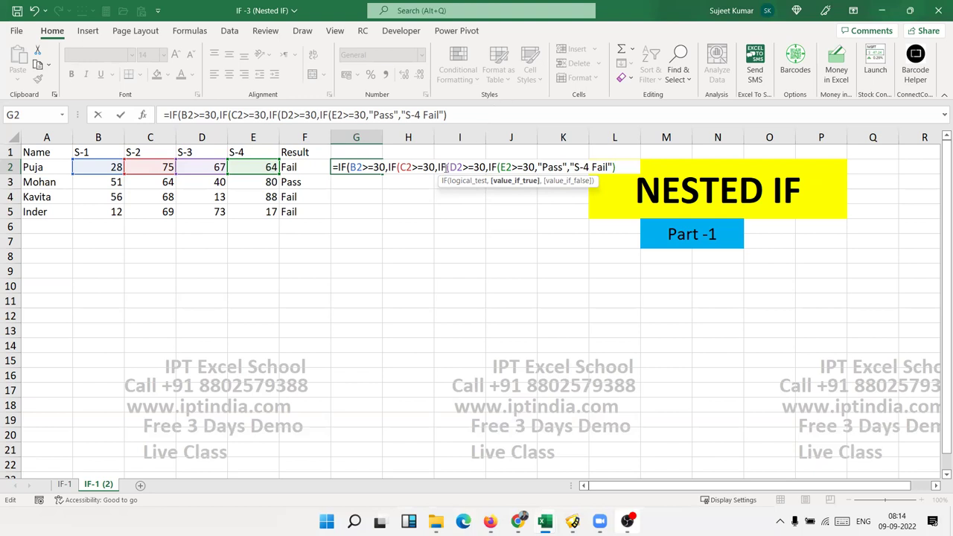
left_click_drag(450, 167, 618, 168)
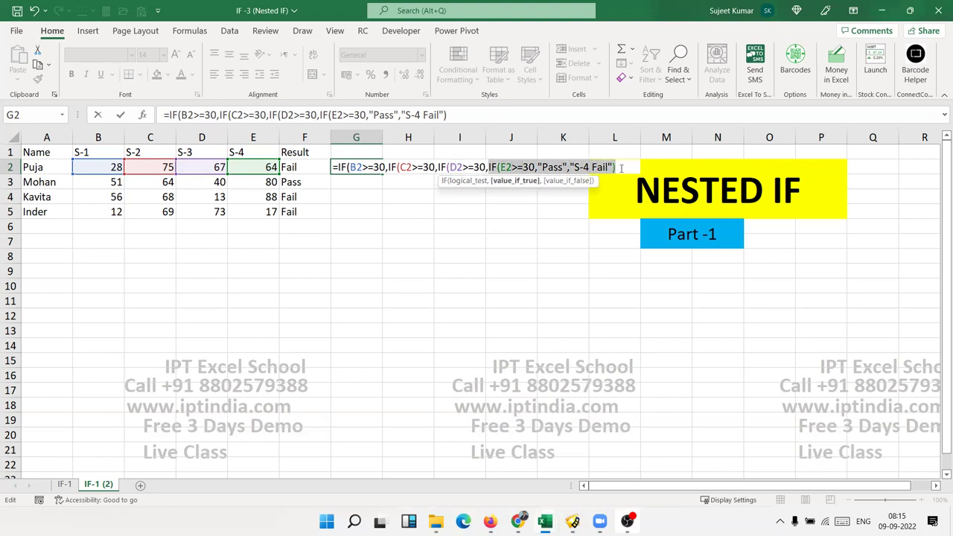
left_click(620, 168)
type(",")
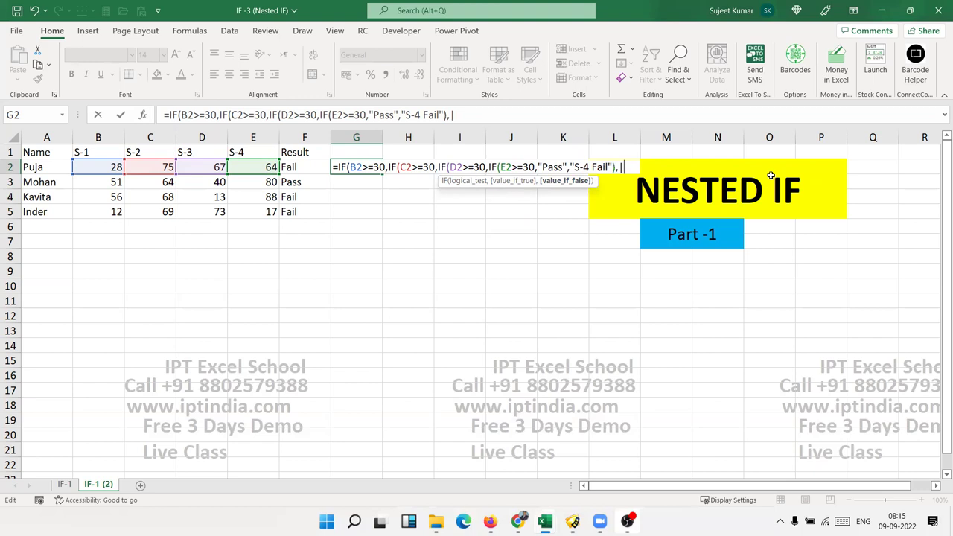
Close the outer IFs with "S-3 Fail", "S2 Fail" and "S-1 Fail" and enter the formula.
key("BackSpace")
type("\"S-")
type("3 Fail\"")
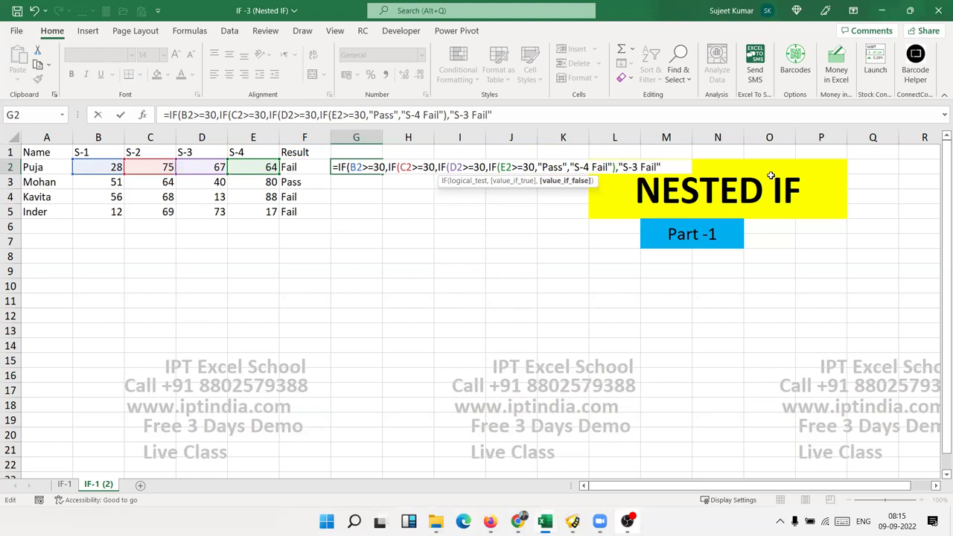
type(")")
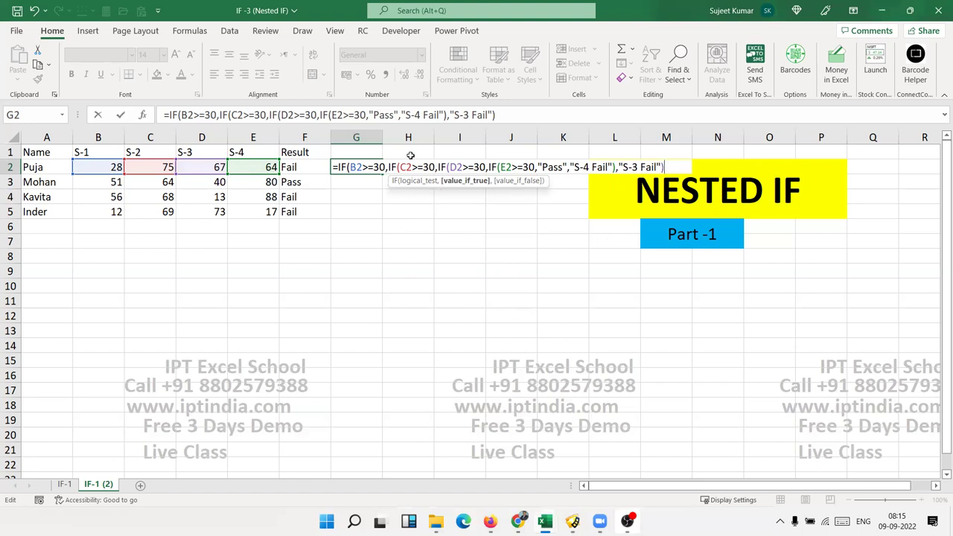
left_click_drag(400, 167, 667, 168)
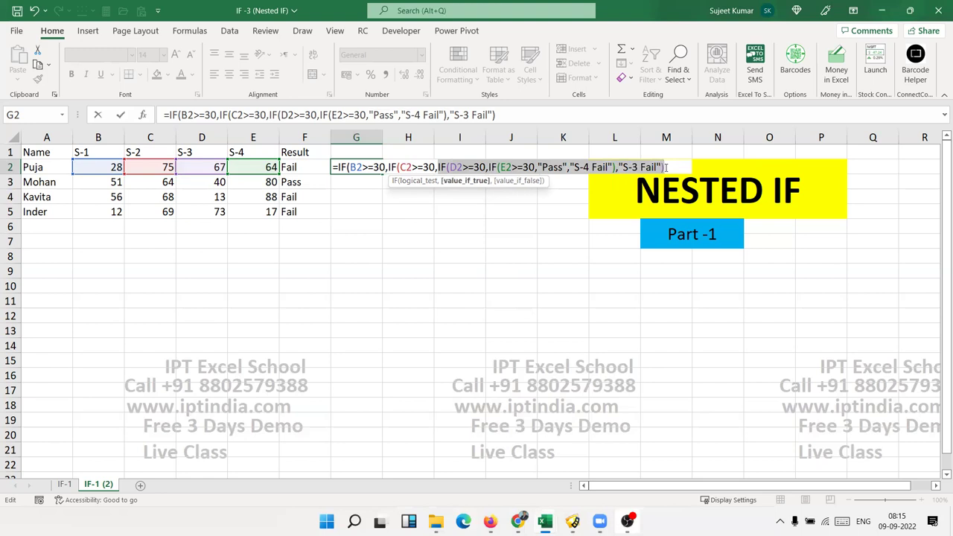
left_click(667, 168)
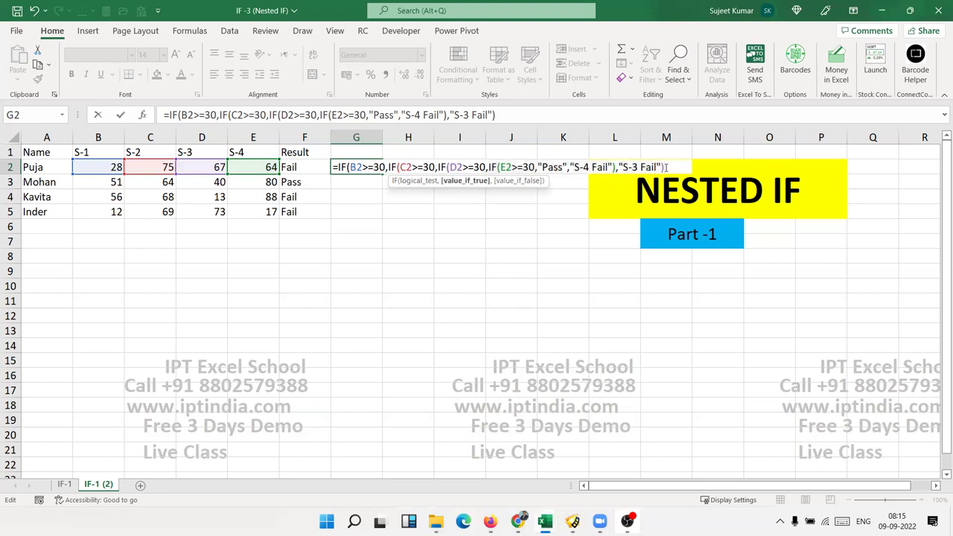
type(",")
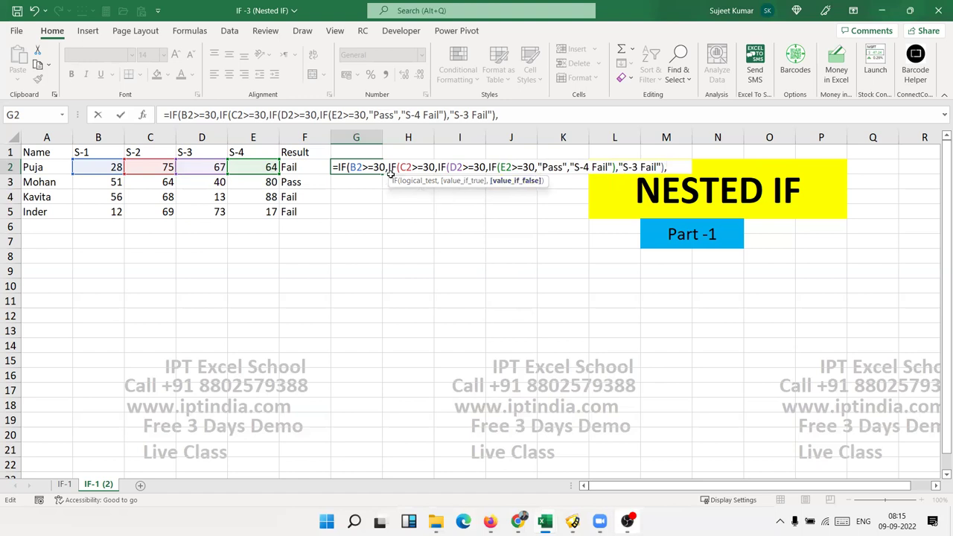
type("\"S2")
type(" Fail\"")
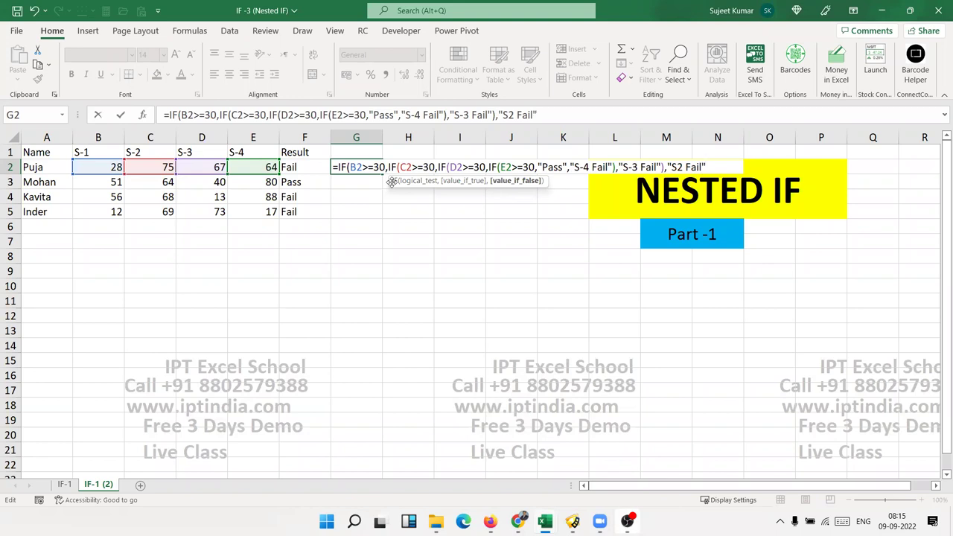
type("),\"S-1 Fail\")")
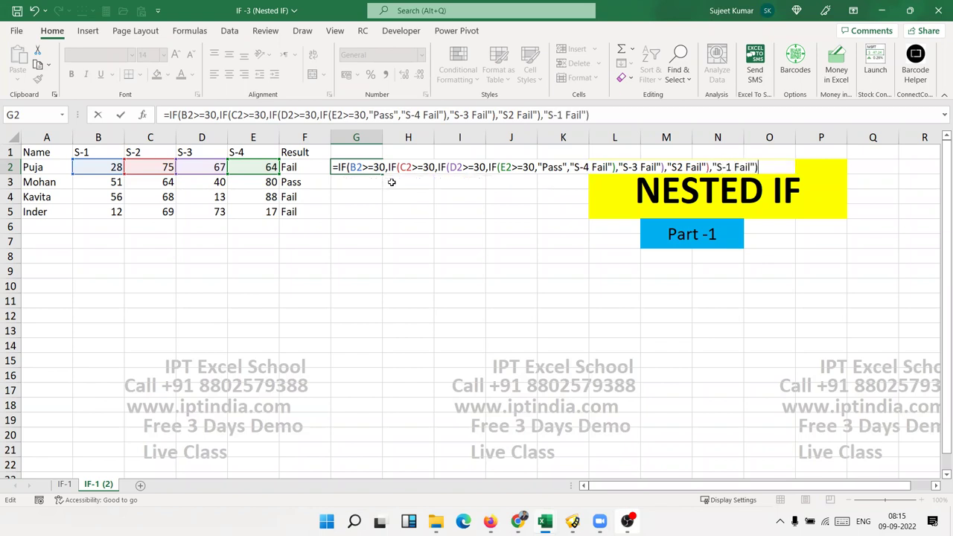
key("Return")
Fill G2's grading formula down to G5, giving S-1 Fail, Pass, S-3 Fail, S-1 Fail.
key("Up")
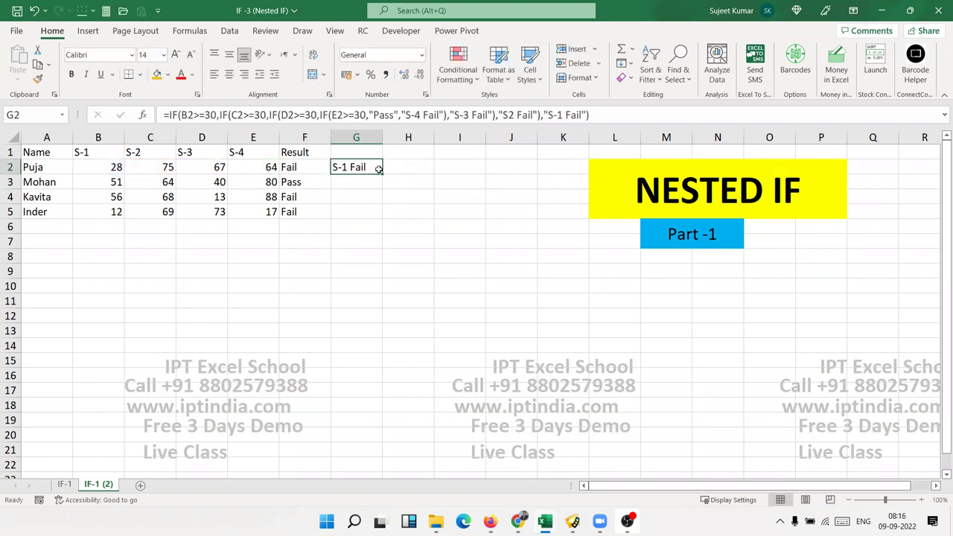
double_click(382, 173)
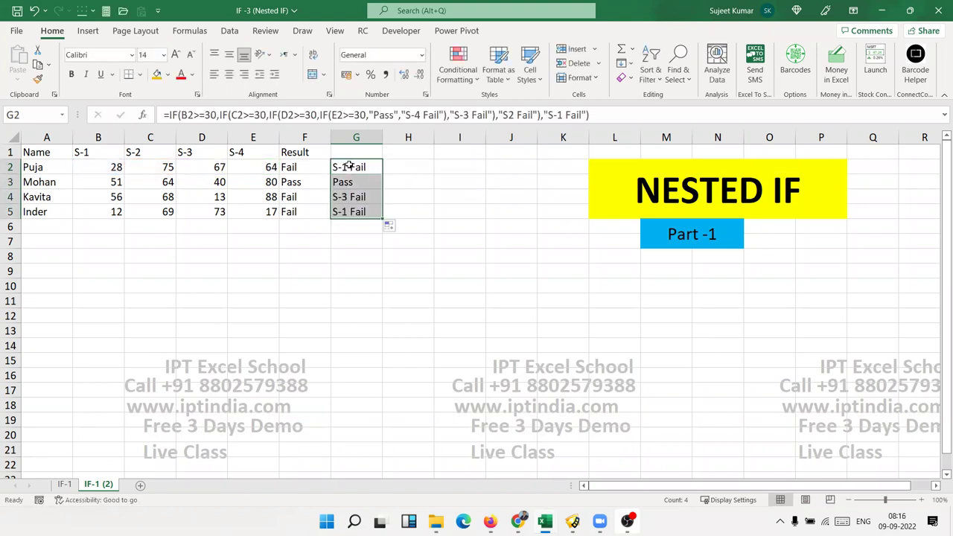
double_click(349, 166)
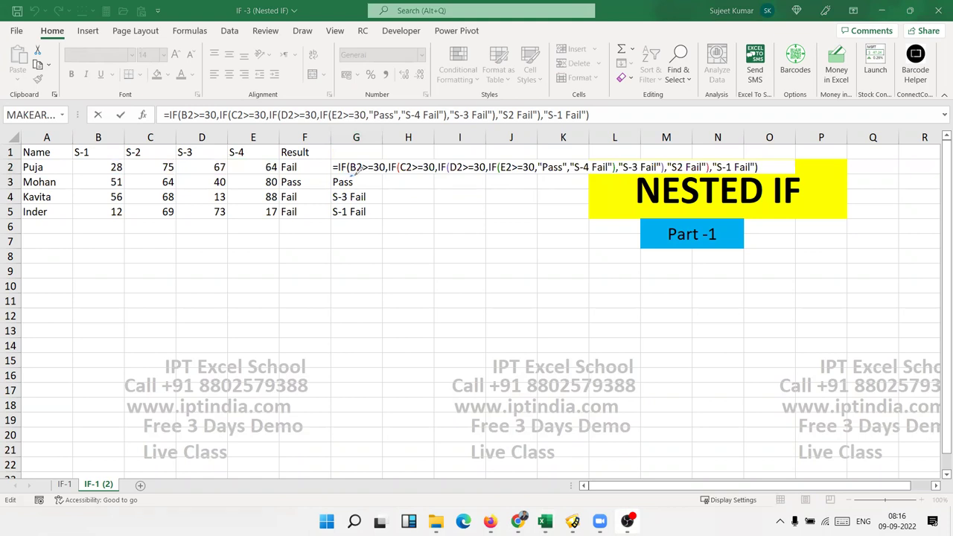
left_click_drag(371, 172, 383, 174)
mouse_move(369, 159)
left_mouse_down()
mouse_move(386, 149)
mouse_move(404, 160)
mouse_move(400, 245)
mouse_move(740, 171)
left_mouse_up()
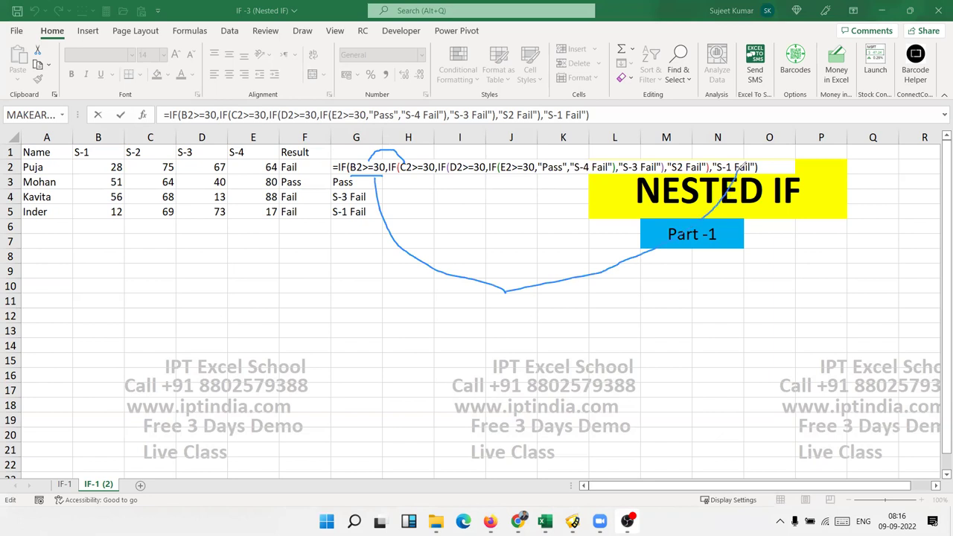
left_click_drag(745, 164, 735, 176)
left_click_drag(402, 175, 435, 179)
mouse_move(417, 158)
left_mouse_down()
mouse_move(439, 152)
mouse_move(462, 165)
mouse_move(671, 191)
mouse_move(685, 175)
left_mouse_up()
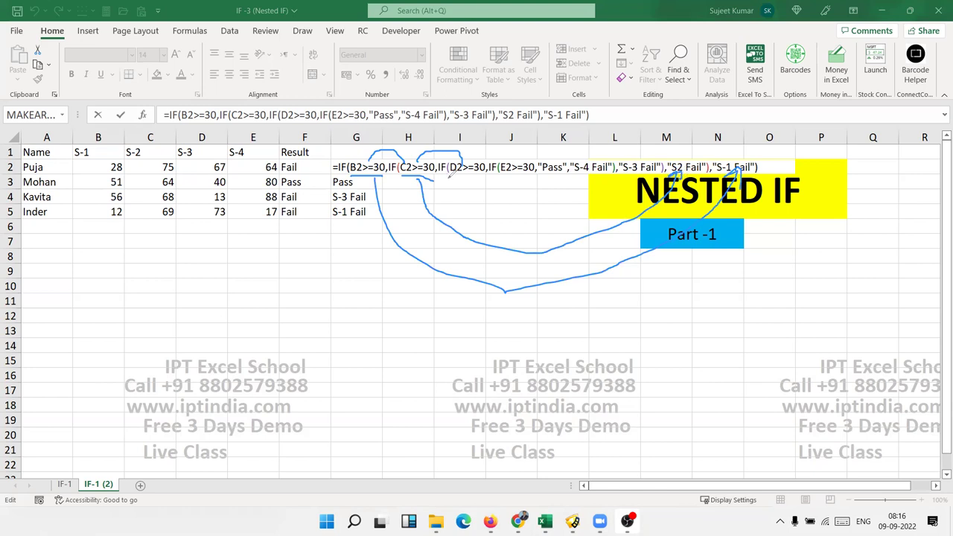
left_click_drag(449, 172, 485, 172)
left_click_drag(477, 156, 516, 152)
left_click(461, 179)
left_click_drag(467, 180, 631, 174)
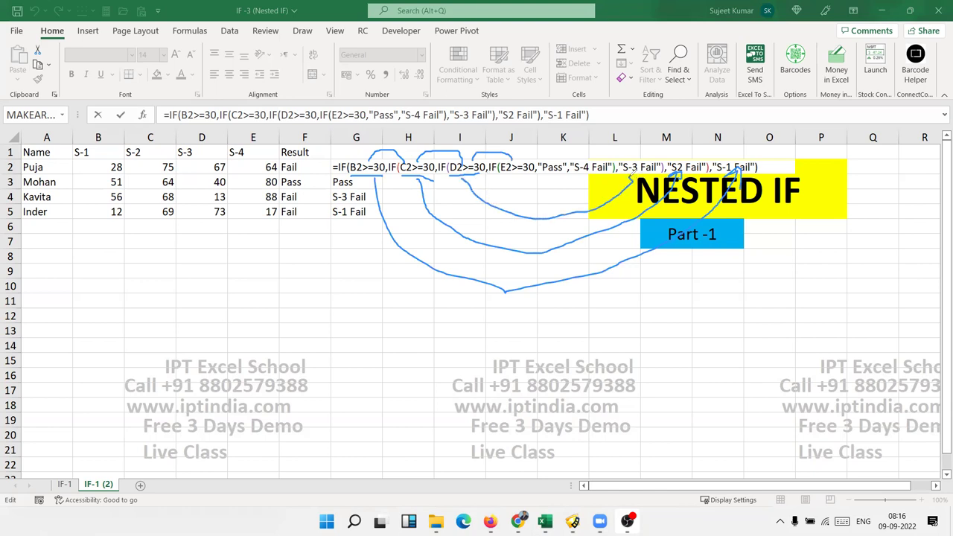
left_click_drag(630, 177, 622, 190)
mouse_move(495, 177)
left_mouse_down()
mouse_move(552, 171)
mouse_move(565, 186)
mouse_move(579, 168)
left_mouse_up()
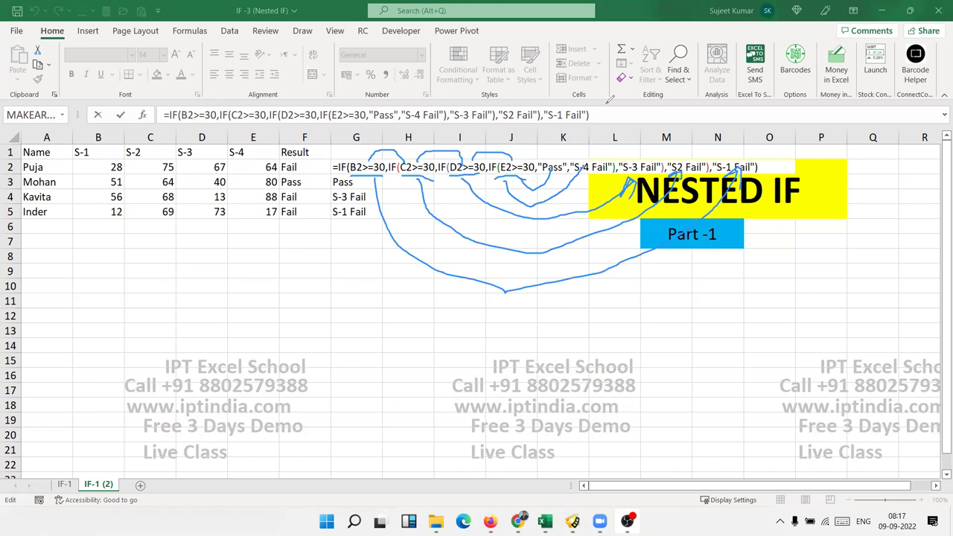
key("Escape")
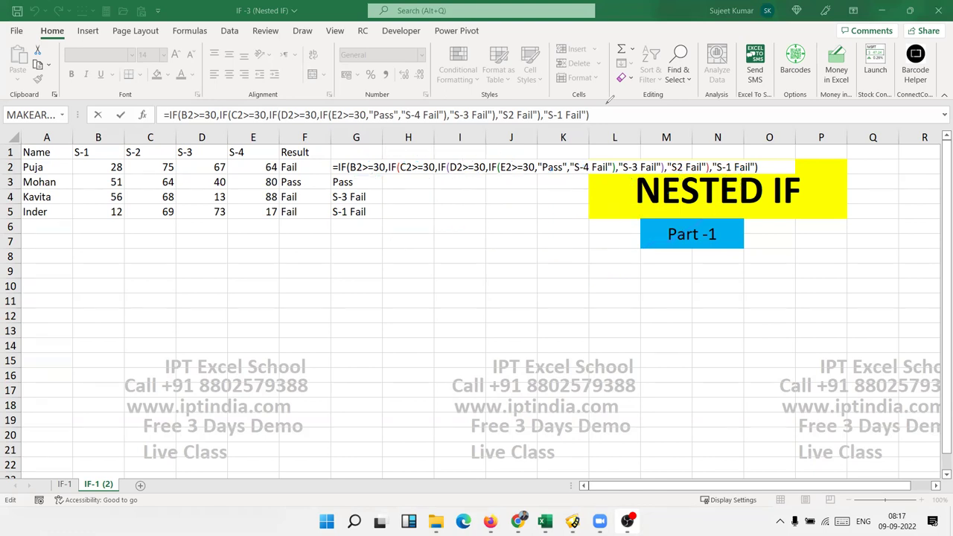
Change the first student's S-3 mark in D2 from 67 to 27.
left_click(432, 167)
key("Return")
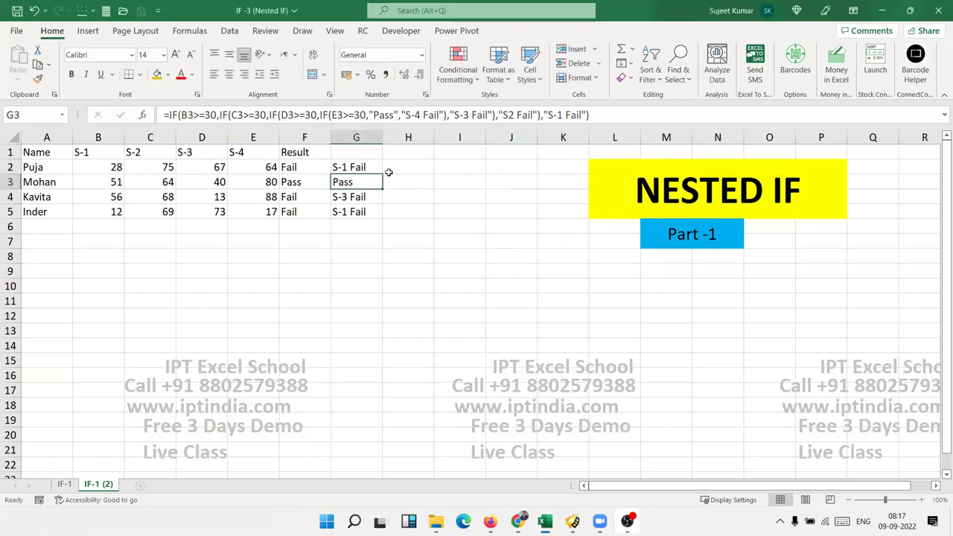
left_click(126, 169)
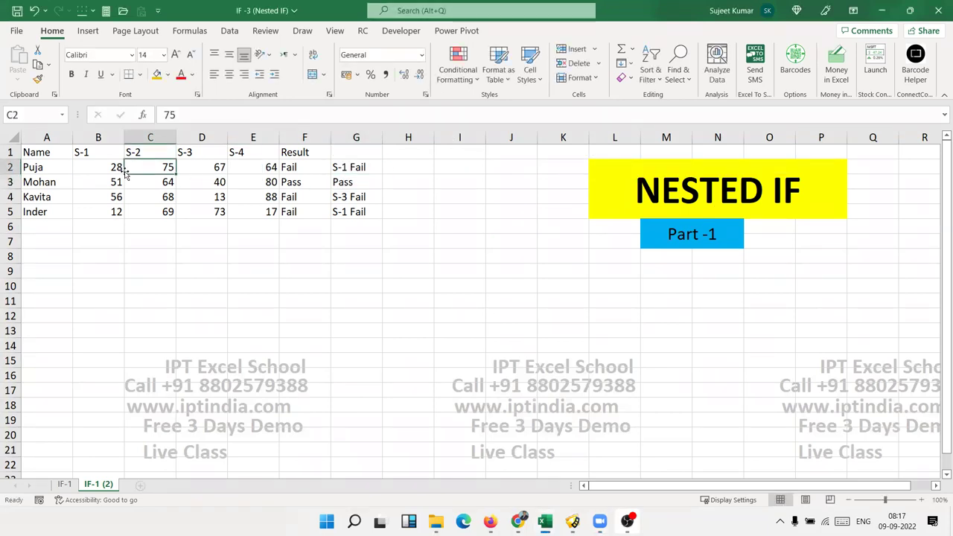
left_click(194, 167)
type("27")
key("Return")
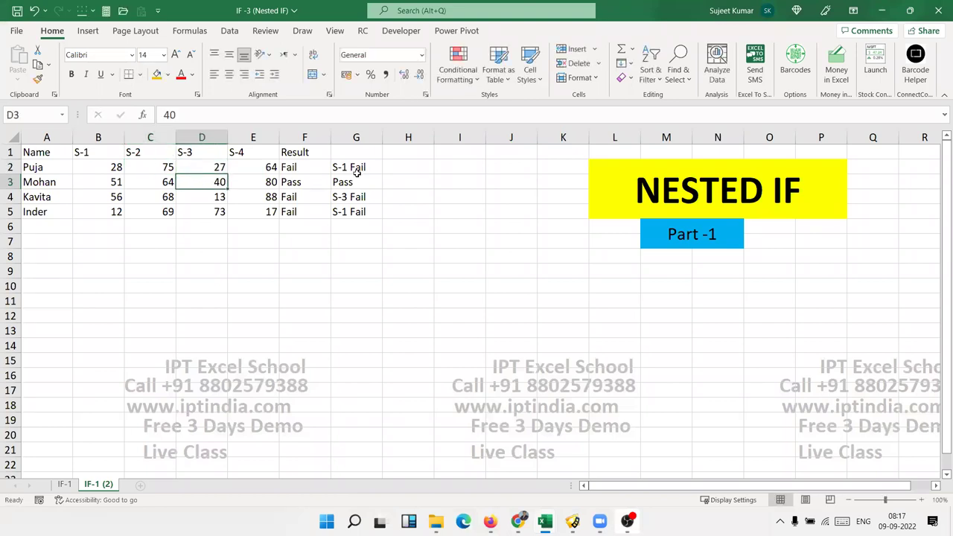
Review G2's nested IF formula, leaving it unchanged.
double_click(361, 164)
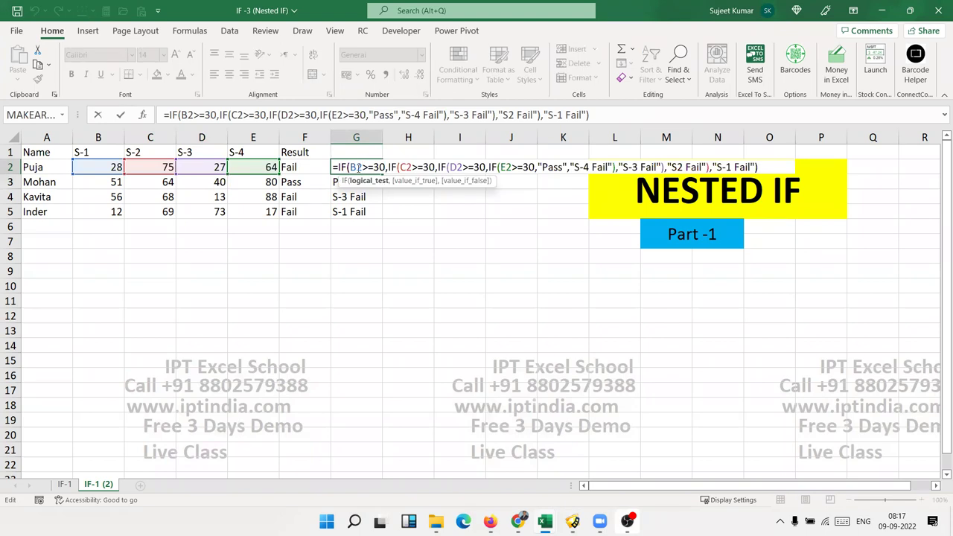
mouse_move(349, 170)
left_mouse_down()
mouse_move(385, 180)
mouse_move(718, 168)
left_mouse_up()
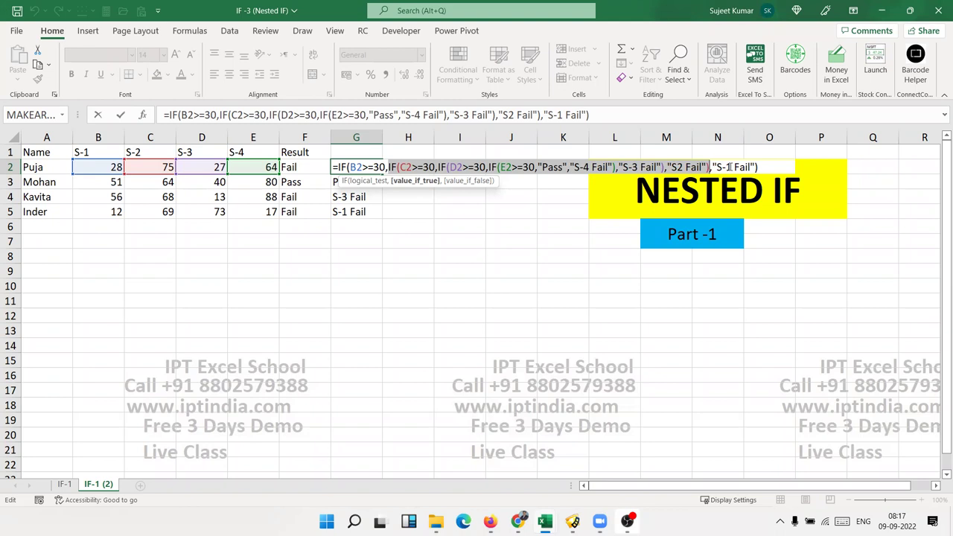
key("Return")
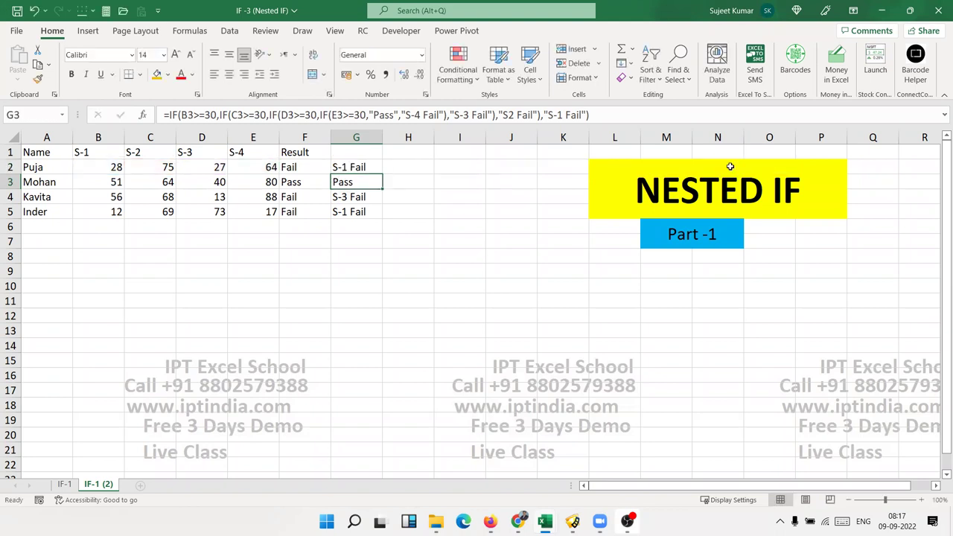